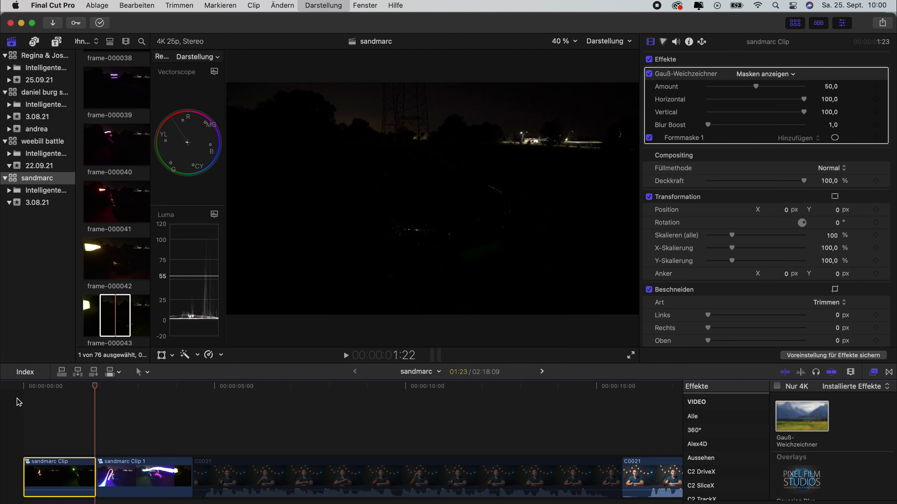
# - Briefly play the opening light-trail clips, then stop playback
pyautogui.press('space')
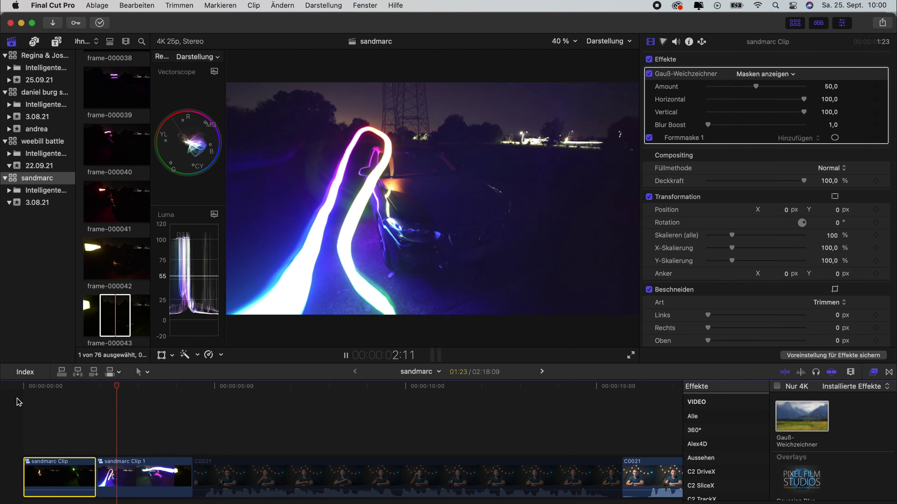
pyautogui.press('space')
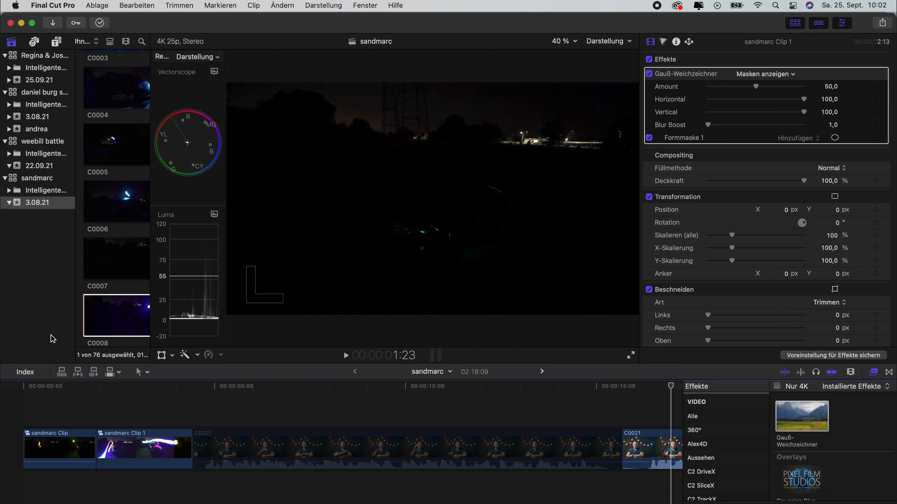
# - Place C0008 at the project start, make it compound clip sandmarc Clip 2, and open it
pyautogui.click(95, 322)
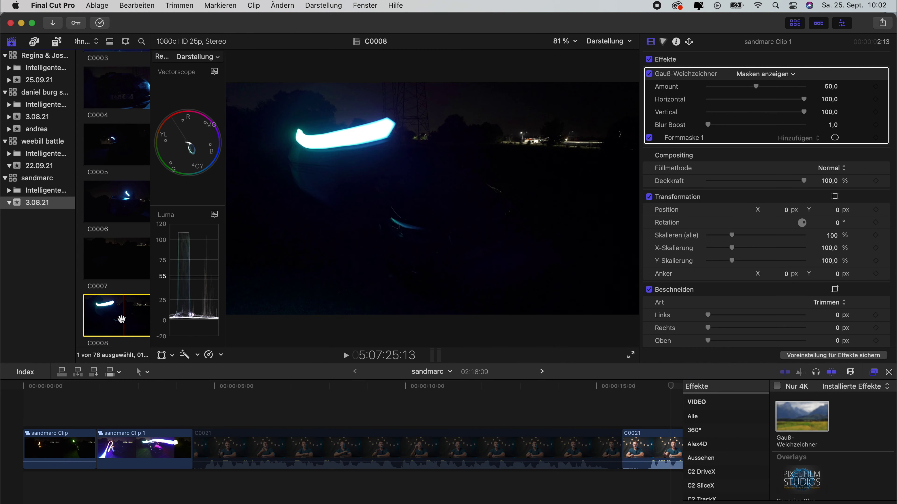
pyautogui.moveTo(52, 401); pyautogui.dragTo(45, 442)
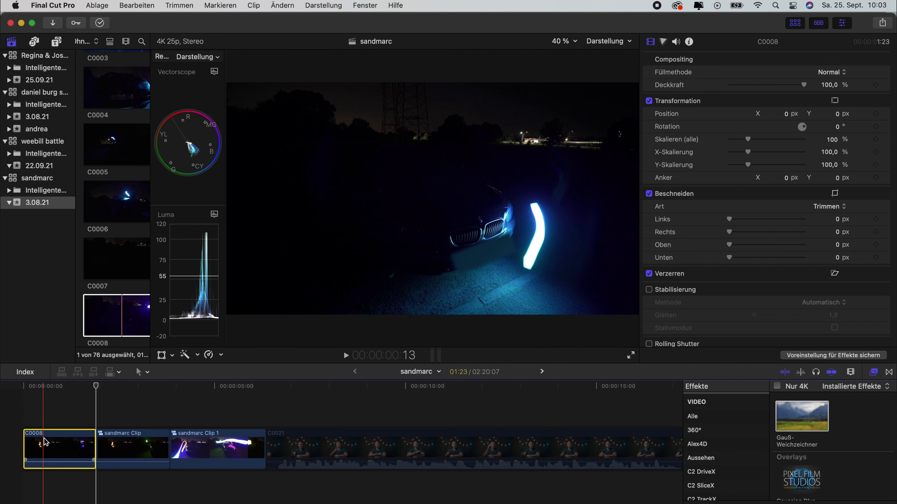
pyautogui.hotkey('alt', 'g')
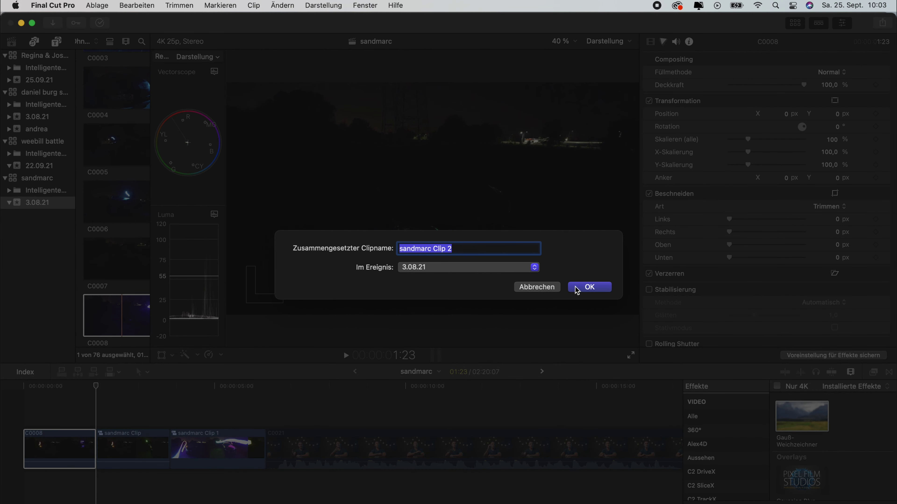
pyautogui.click(581, 288)
pyautogui.doubleClick(64, 459)
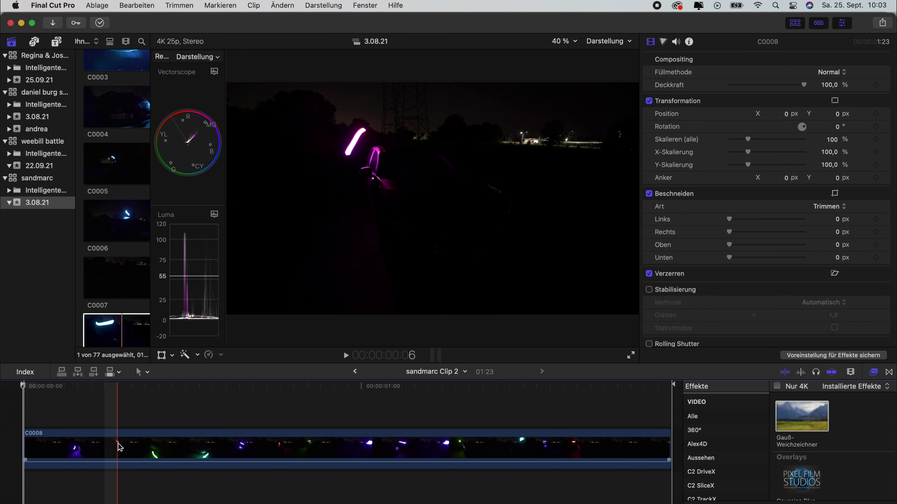
# - Export sandmarc Clip 2 with Bildsequenz exportieren as a 3840 x 2160, 25 fps TIFF sequence
pyautogui.click(882, 23)
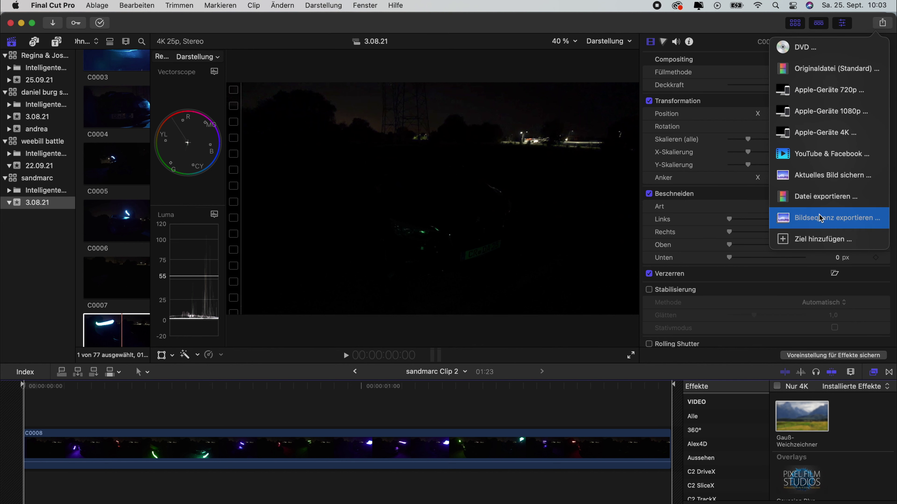
pyautogui.click(863, 24)
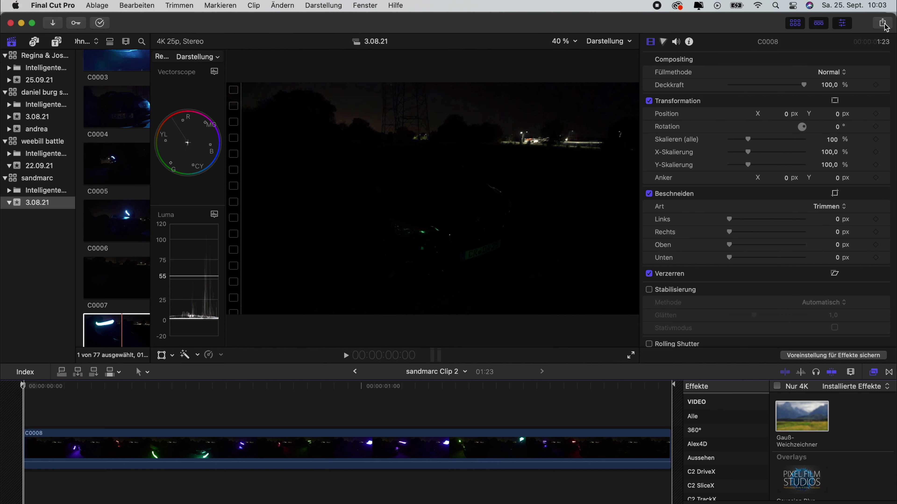
pyautogui.click(880, 25)
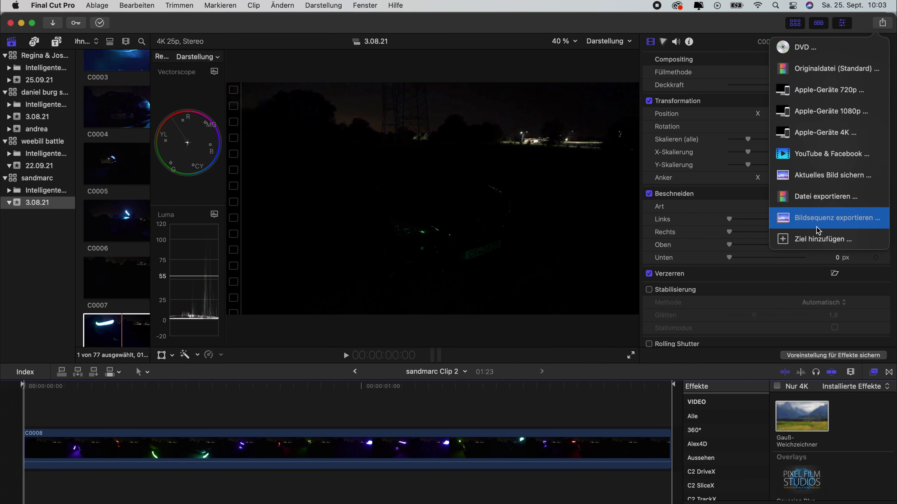
pyautogui.click(817, 242)
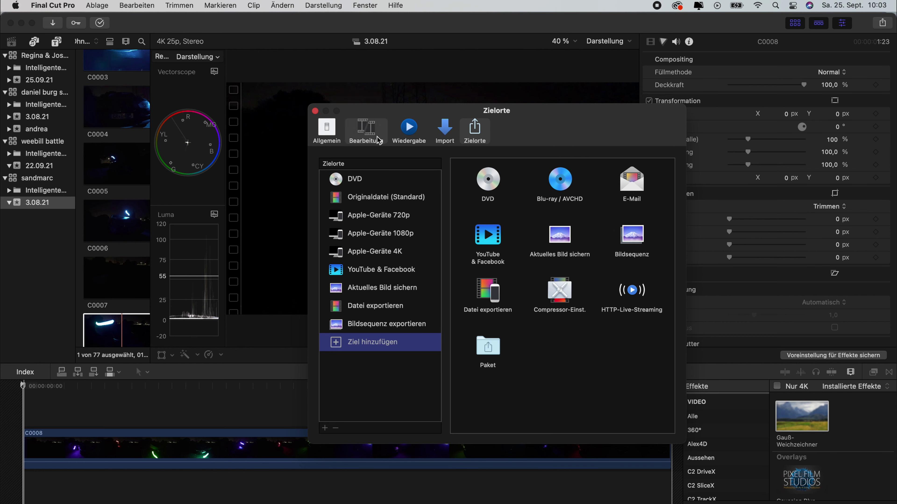
pyautogui.click(315, 110)
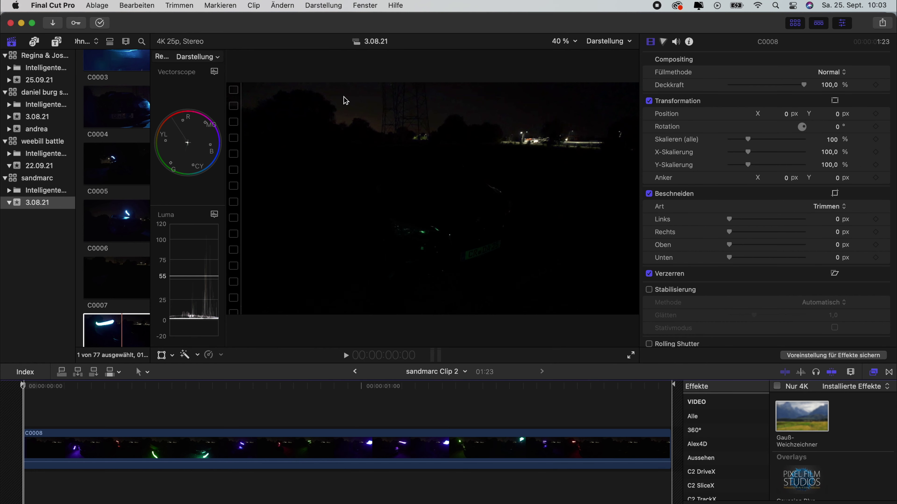
pyautogui.click(882, 23)
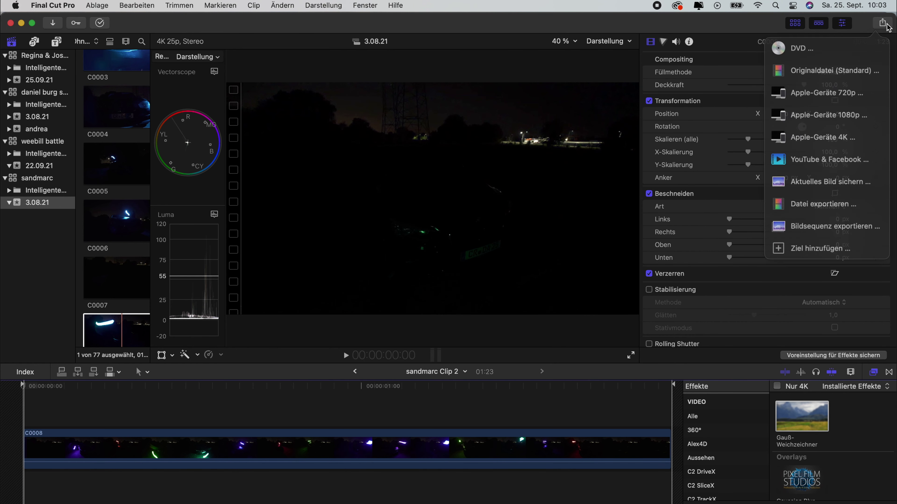
pyautogui.click(810, 219)
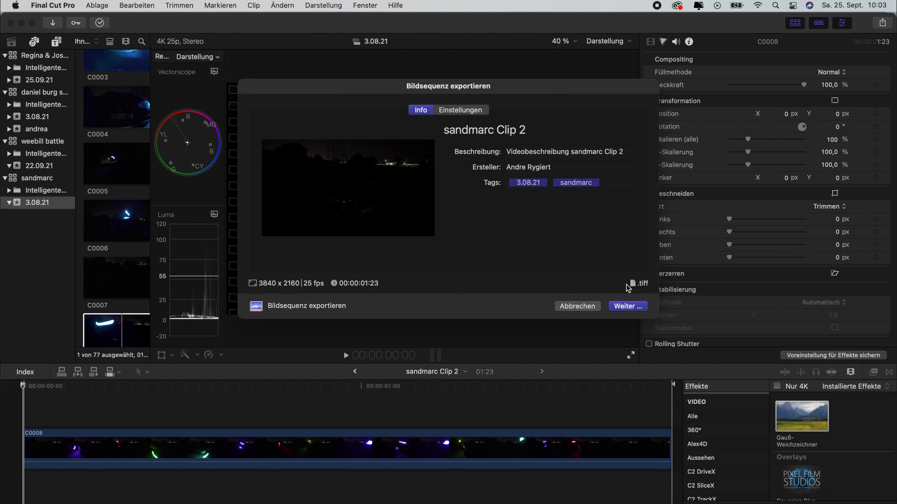
pyautogui.click(627, 307)
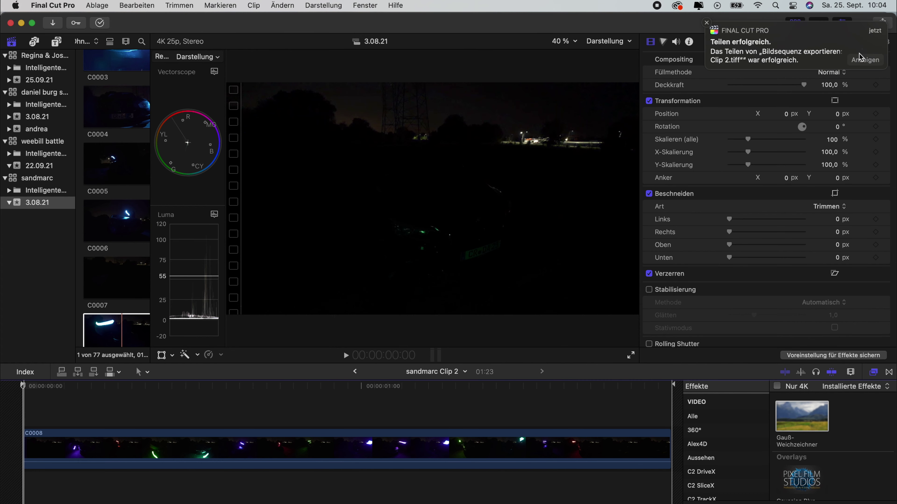
# - Import all 48 TIFF frames from the sandmarc Clip 2 Finder folder into the event
pyautogui.click(861, 62)
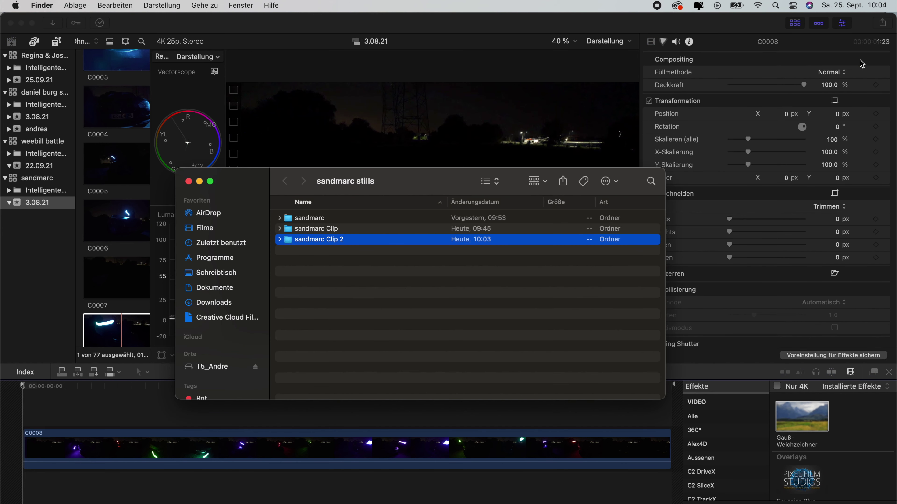
pyautogui.doubleClick(307, 243)
pyautogui.scroll(-10, 309, 282)
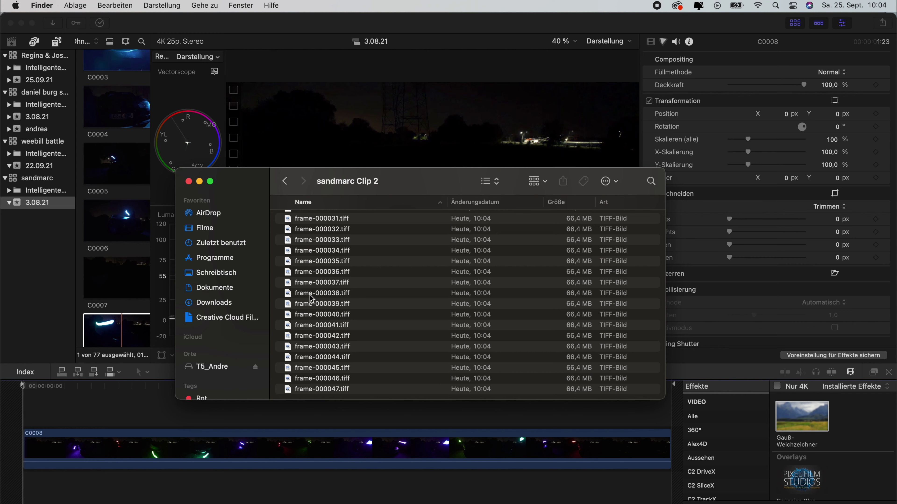
pyautogui.click(312, 295)
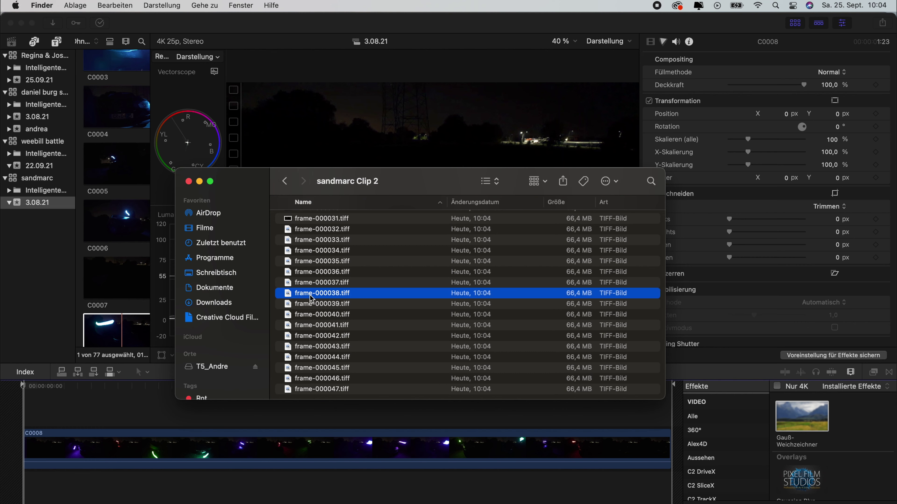
pyautogui.press('super+a')
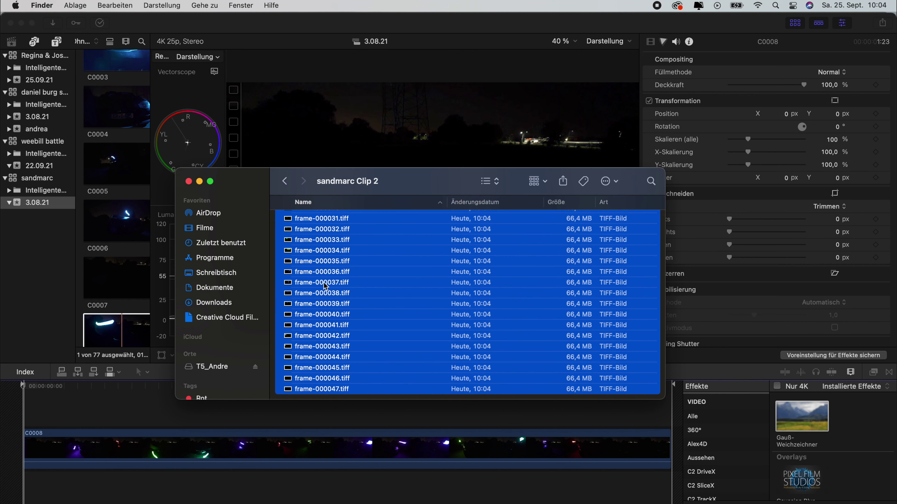
pyautogui.moveTo(310, 284); pyautogui.dragTo(338, 282)
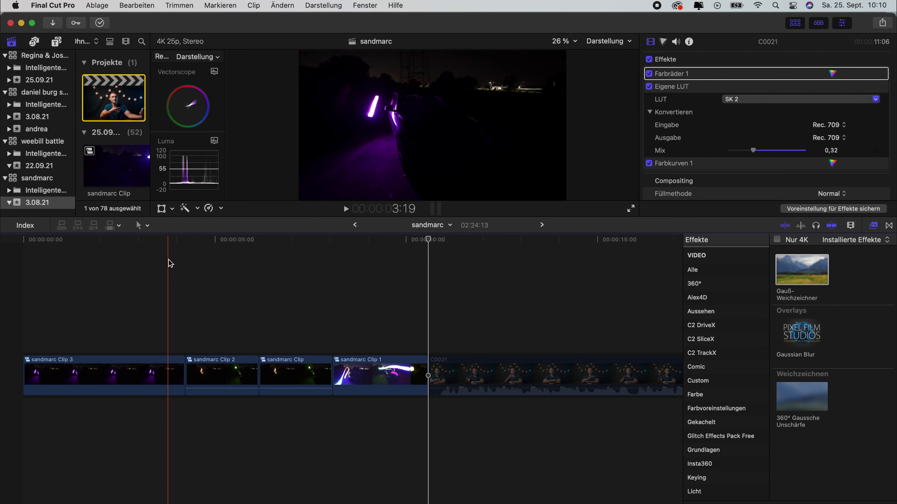
pyautogui.scroll(-5, 117, 123)
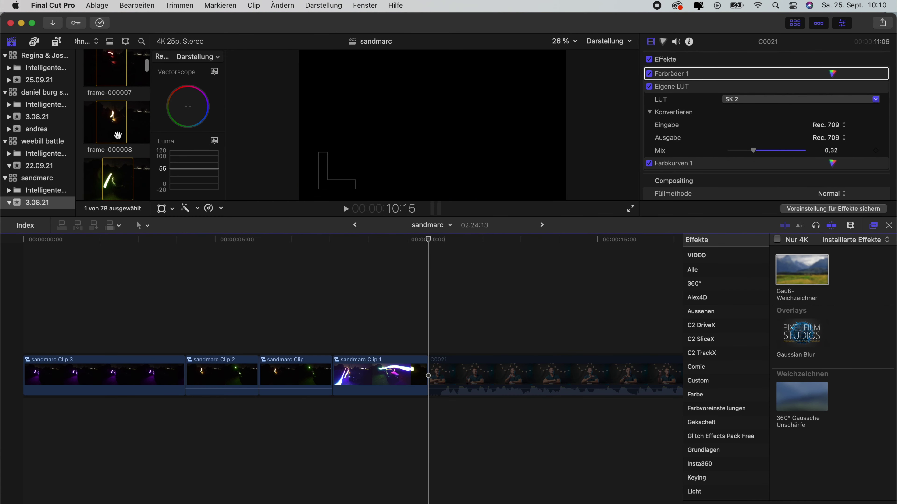
# - Place frame-000000 at the project start above the clips and zoom in on it
pyautogui.click(122, 179)
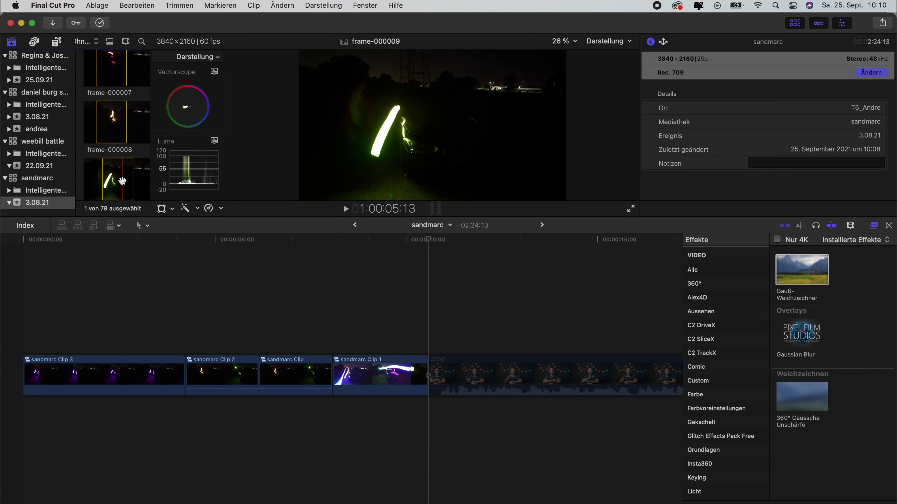
pyautogui.scroll(5, 122, 181)
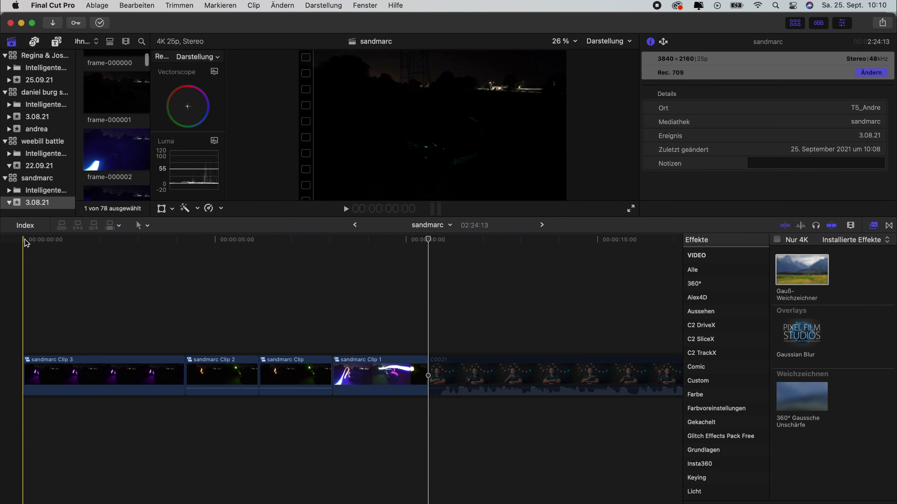
pyautogui.click(108, 94)
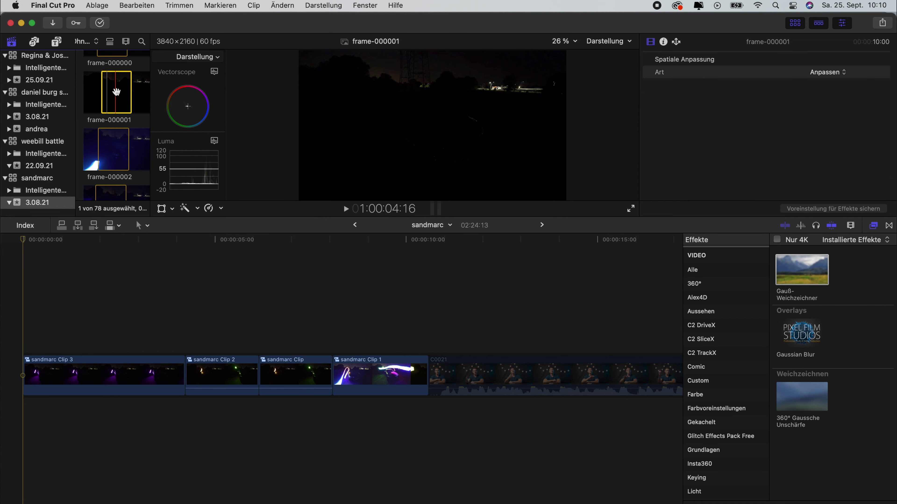
pyautogui.scroll(2, 116, 95)
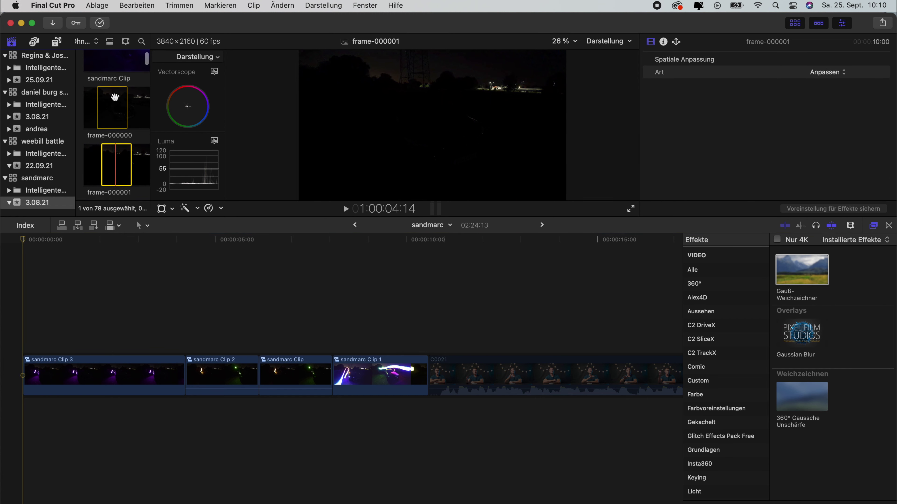
pyautogui.moveTo(114, 97); pyautogui.dragTo(35, 384)
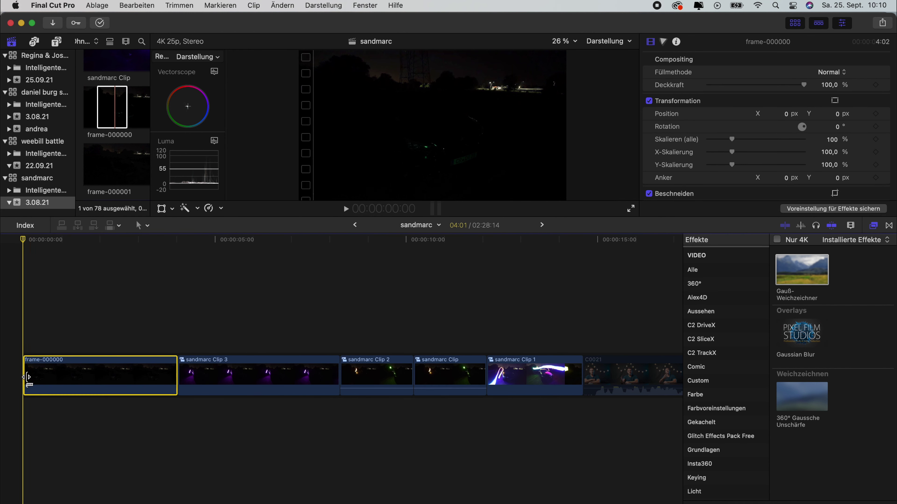
pyautogui.press('super+equal')
pyautogui.press('super+equal')
pyautogui.press('super+equal')
pyautogui.press('super+equal')
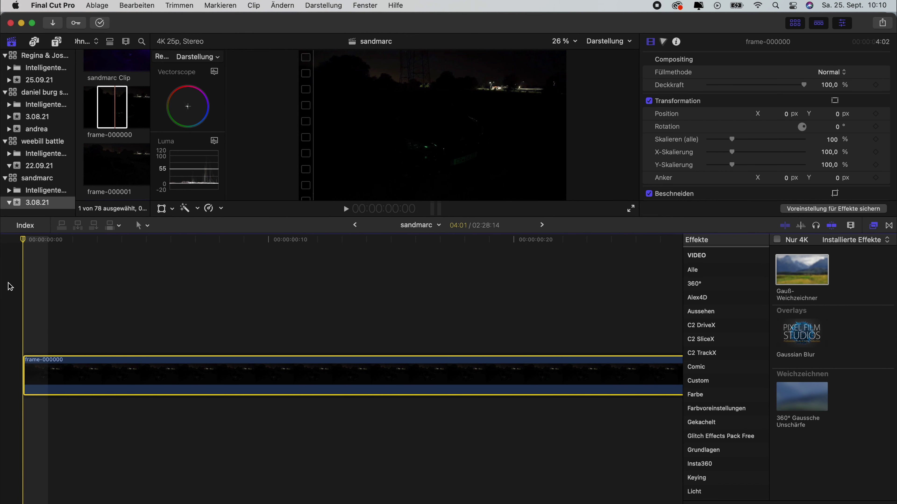
# - Connect frame-000001, frame-000002 and frame-000003, each one frame after the previous
pyautogui.press('Right')
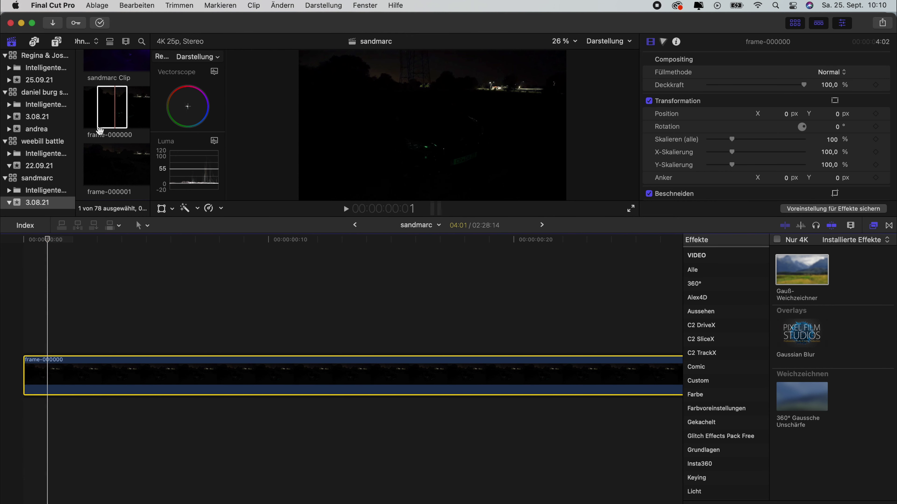
pyautogui.moveTo(112, 165); pyautogui.dragTo(63, 313)
pyautogui.press('Right')
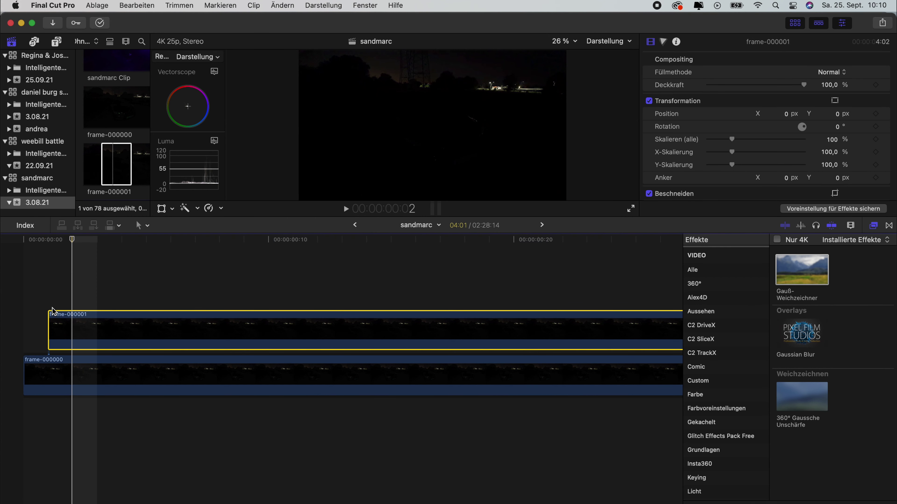
pyautogui.scroll(-2, 120, 170)
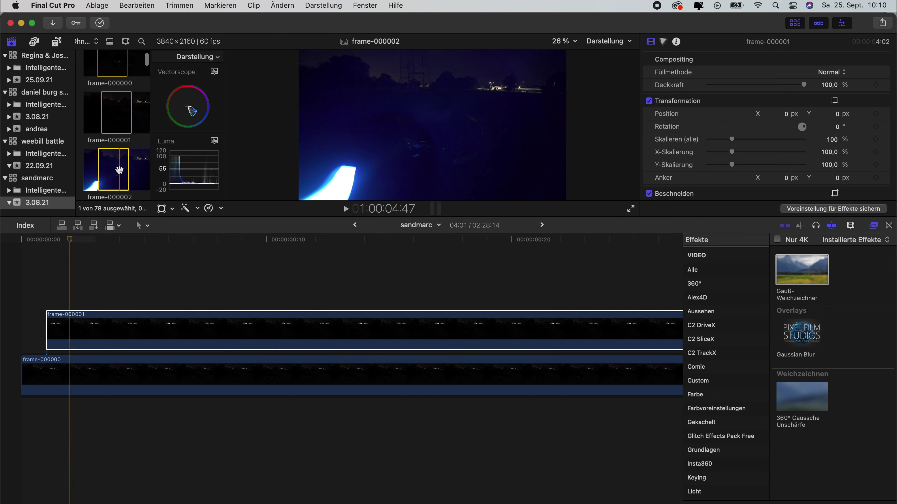
pyautogui.moveTo(119, 170); pyautogui.dragTo(84, 274)
pyautogui.scroll(-3, 117, 141)
pyautogui.click(117, 119)
pyautogui.press('q')
# - Connect frame-000004 through frame-000006, each offset one frame later
pyautogui.press('Right')
pyautogui.scroll(-2, 117, 141)
pyautogui.click(110, 162)
pyautogui.press('q')
pyautogui.press('Right')
pyautogui.click(109, 163)
pyautogui.press('q')
pyautogui.press('Right')
pyautogui.scroll(-2, 117, 159)
pyautogui.click(117, 158)
pyautogui.click(152, 240)
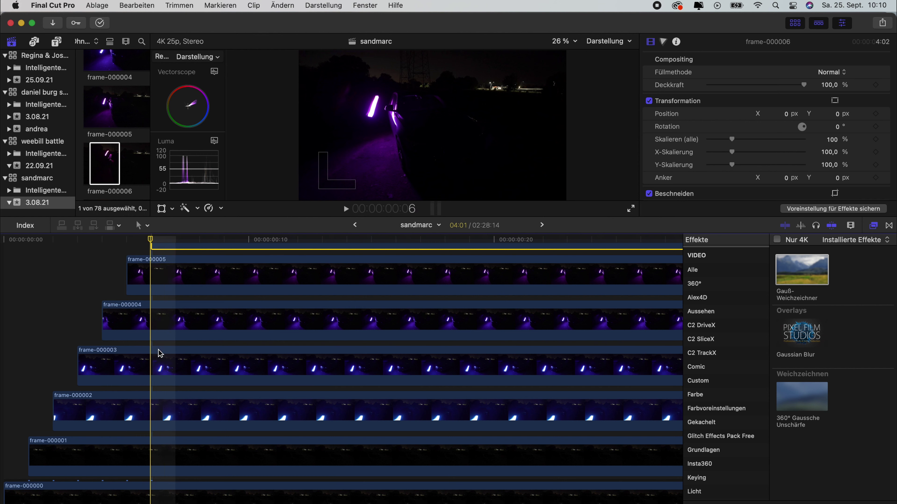
# - Set the Füllmethode of all seven stacked frame clips to Hinzufügen (Add)
pyautogui.scroll(-5, 208, 343)
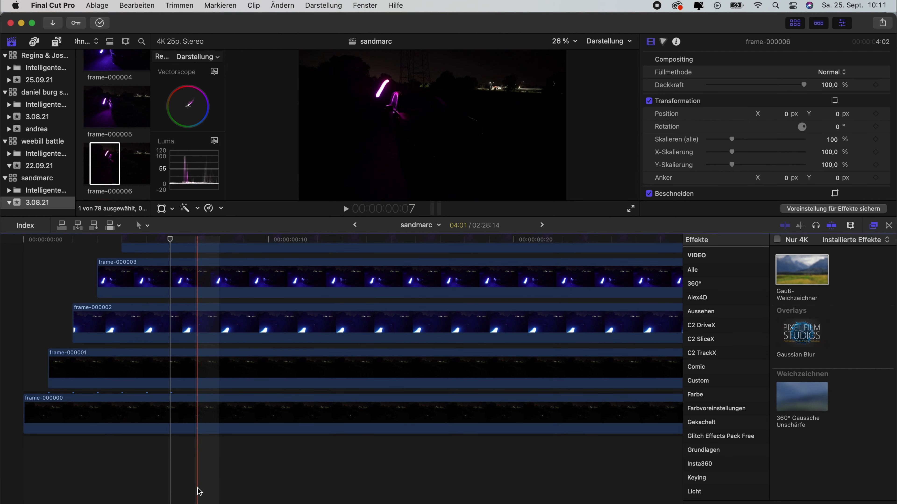
pyautogui.moveTo(197, 489); pyautogui.dragTo(261, 339)
pyautogui.moveTo(281, 278); pyautogui.dragTo(293, 228)
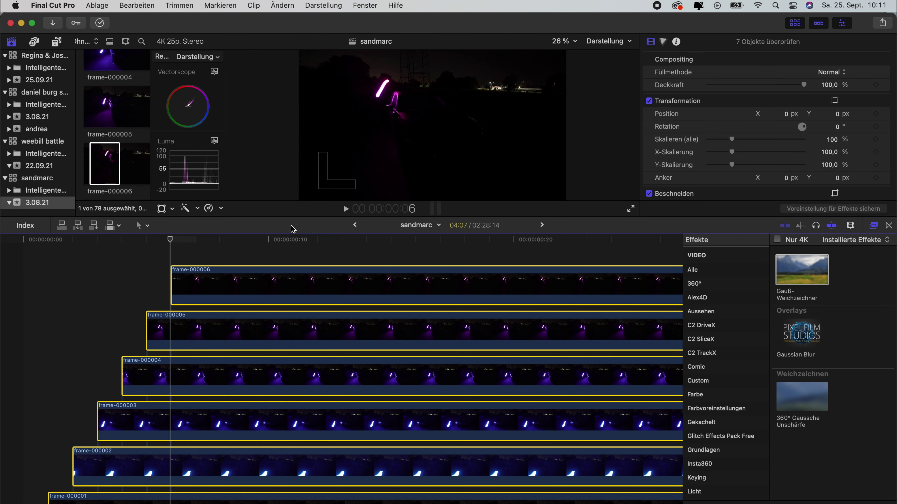
pyautogui.click(830, 73)
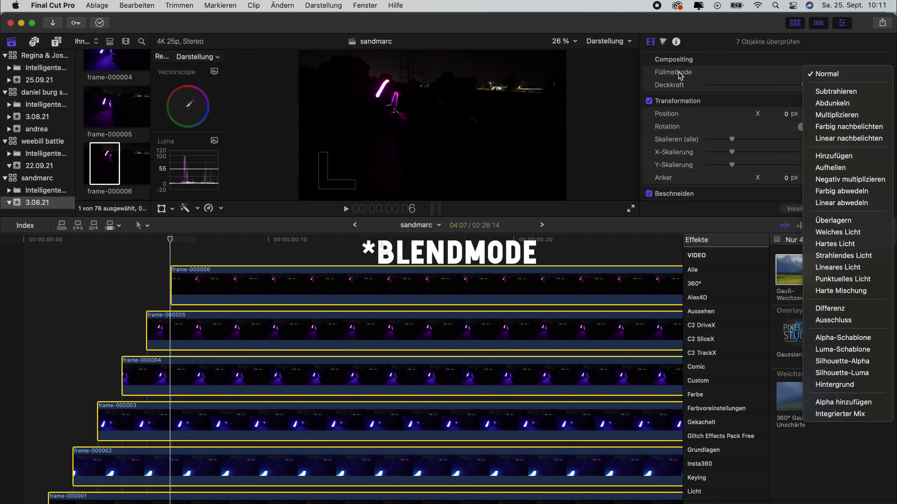
pyautogui.click(821, 157)
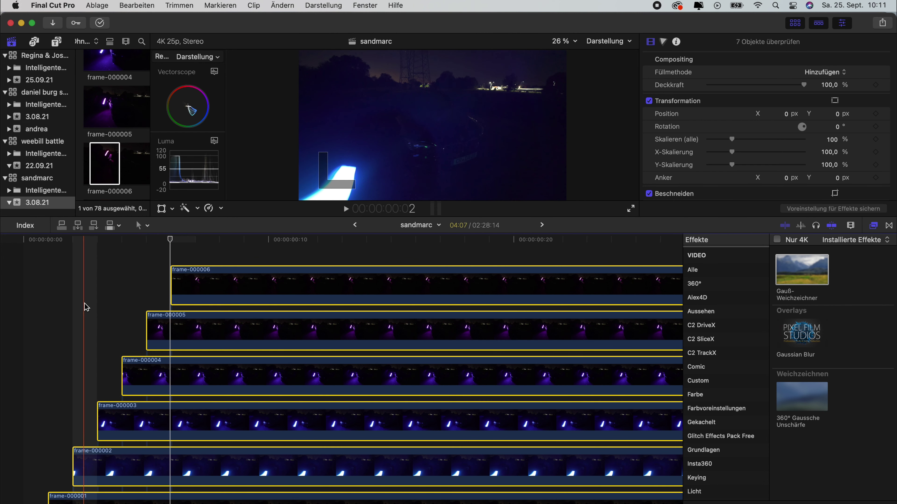
pyautogui.click(197, 239)
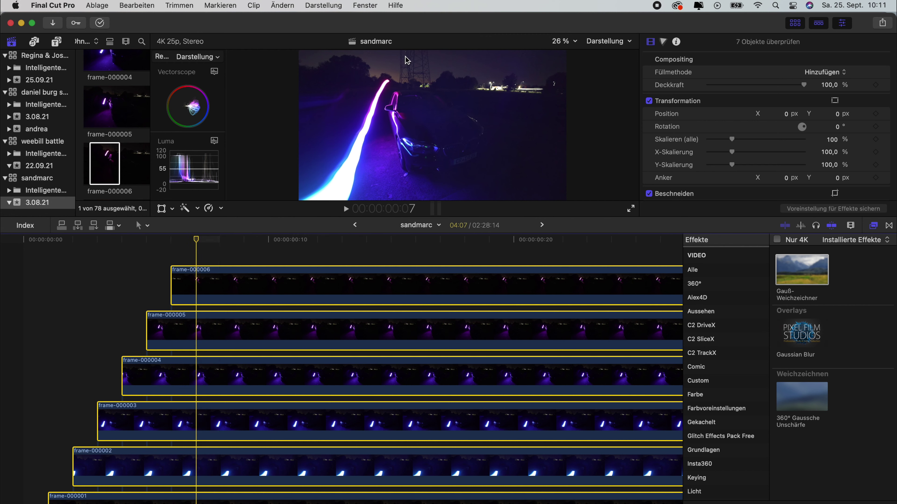
# - Change the seven frame clips' duration to 5 frames with Ändern > Dauer ändern
pyautogui.click(289, 8)
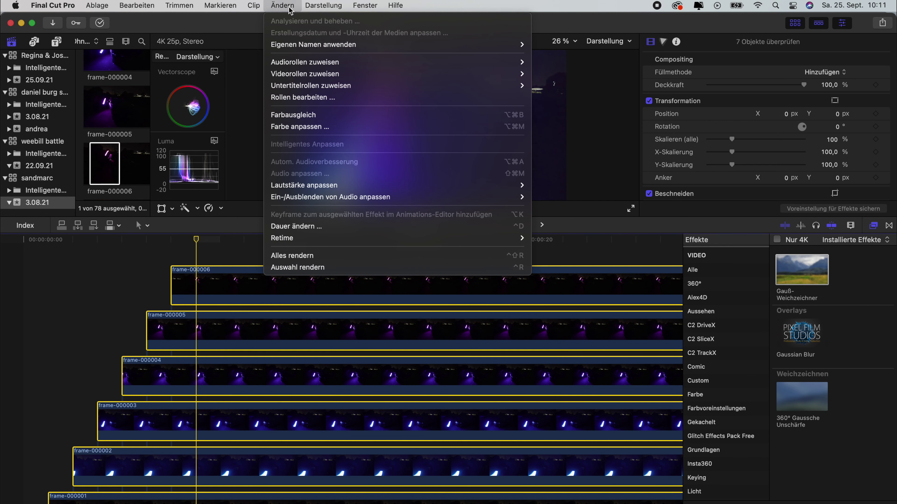
pyautogui.click(303, 227)
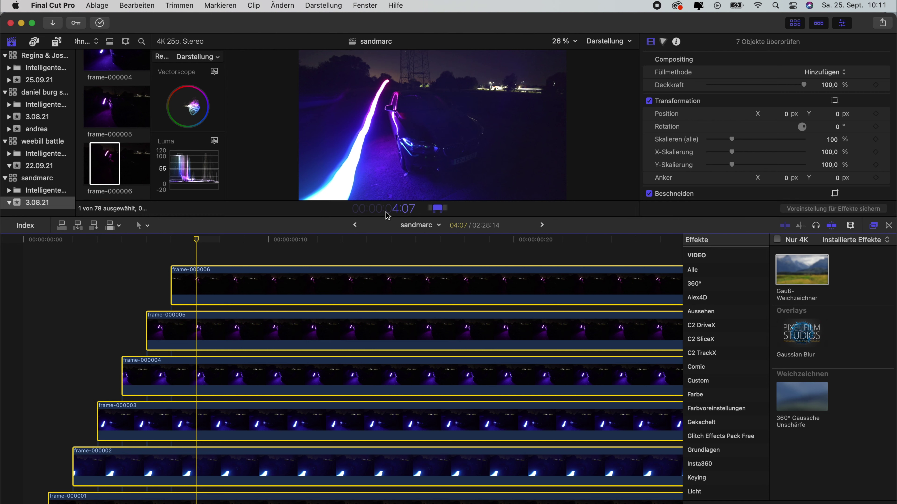
pyautogui.write('5')
pyautogui.press('Return')
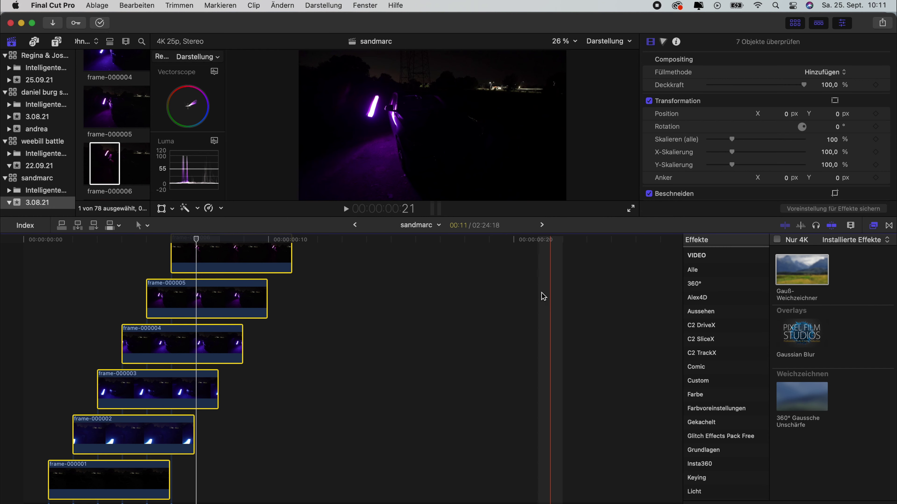
# - Zoom out to the whole project and play the accumulated light trails over the car footage
pyautogui.hscroll(5, 481, 365)
pyautogui.scroll(-3, 481, 365)
pyautogui.press('super+minus')
pyautogui.press('super+minus')
pyautogui.press('super+minus')
pyautogui.press('super+minus')
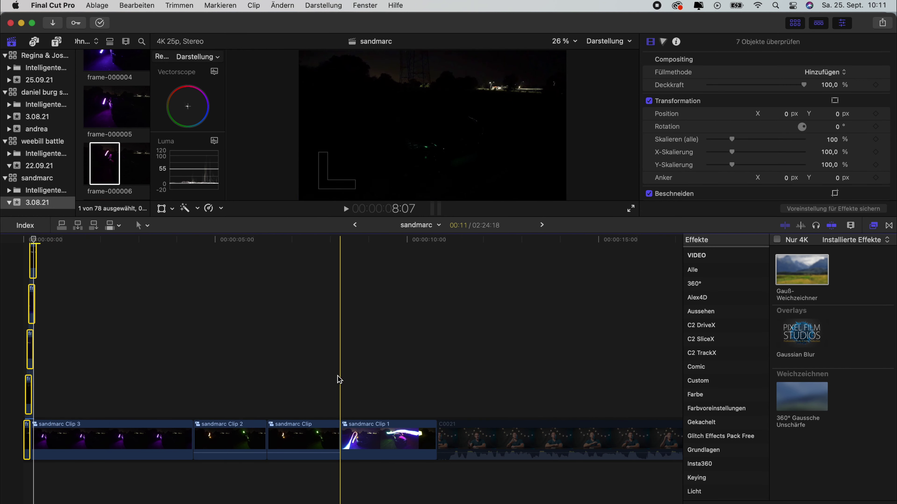
pyautogui.press('space')
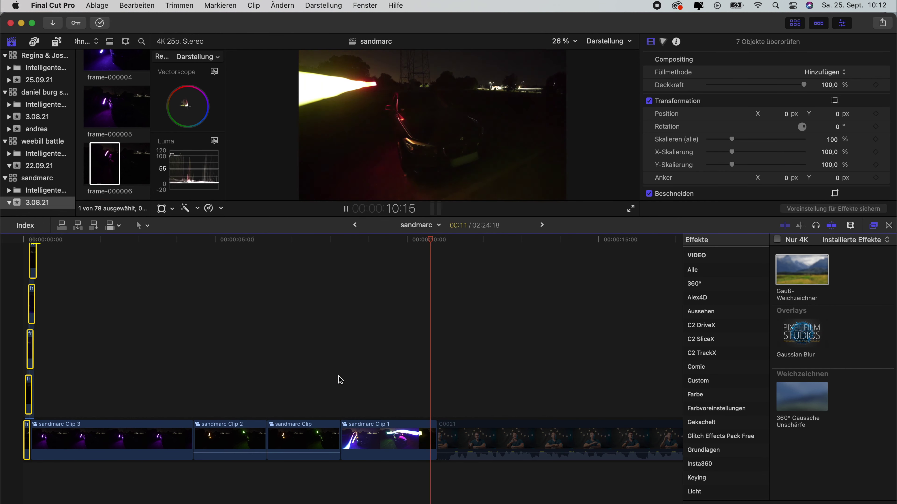
pyautogui.press('space')
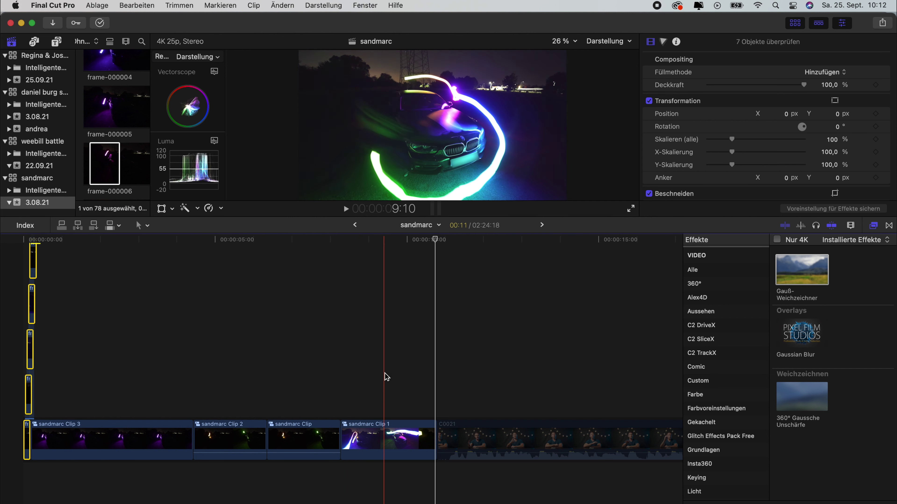